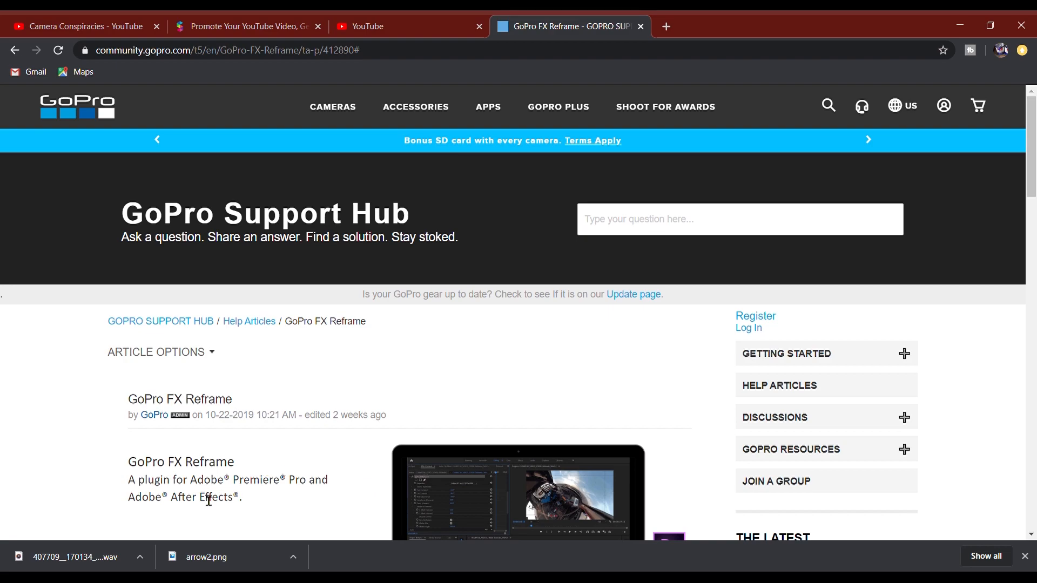
Step: Look through the GoPro FX Reframe article for its web address, plugin download links, feature list and compatibility requirements
scroll(407, 428, down, 1)
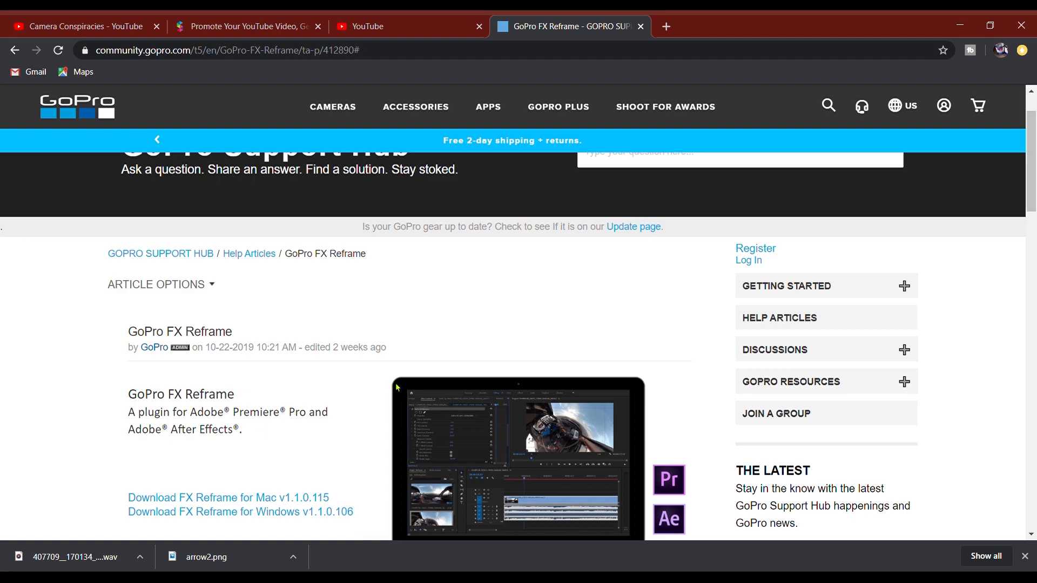
scroll(396, 387, up, 1)
drag(103, 59, 363, 54)
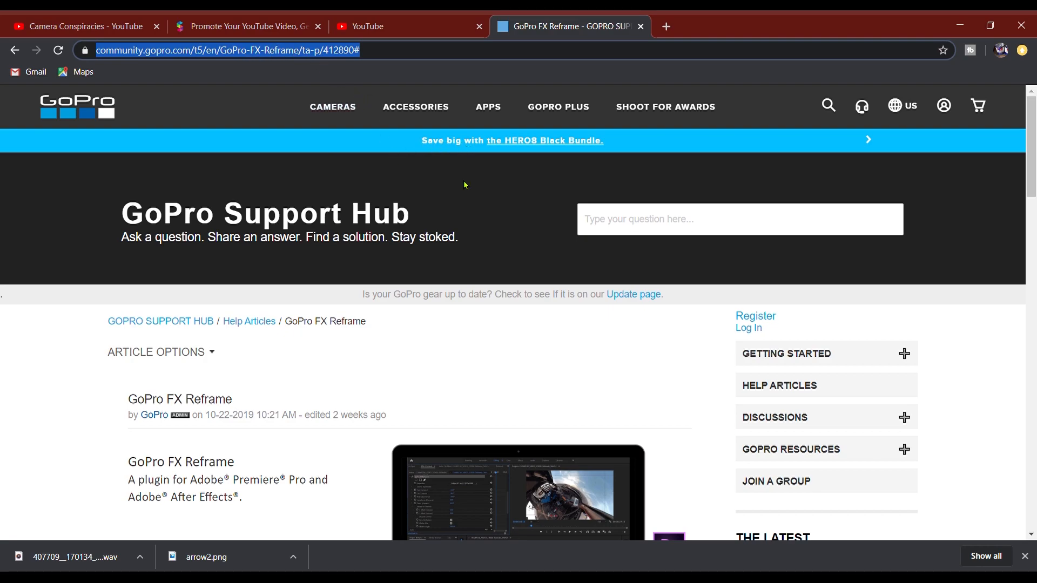
scroll(464, 185, down, 10)
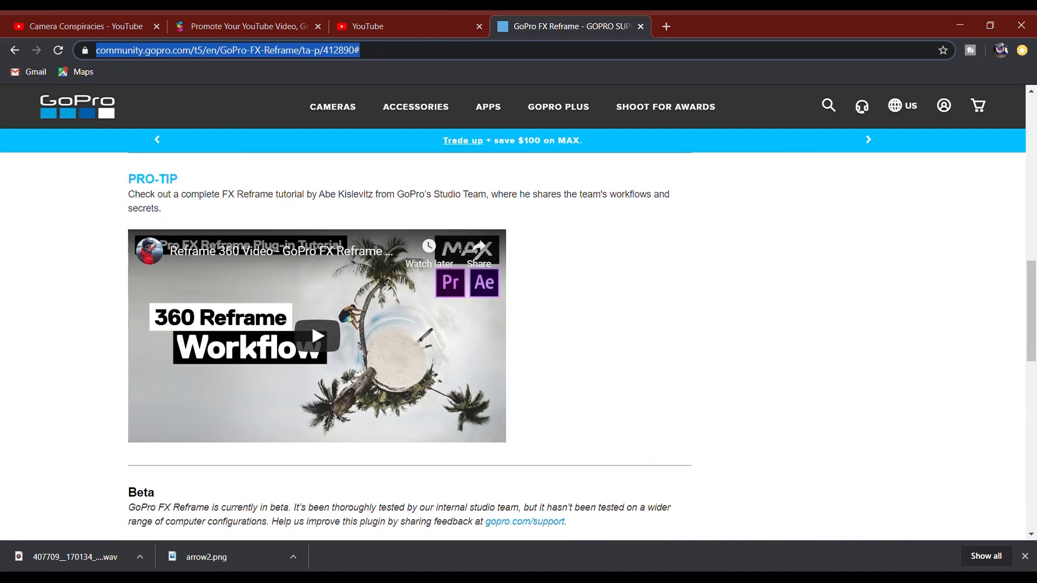
scroll(310, 321, up, 7)
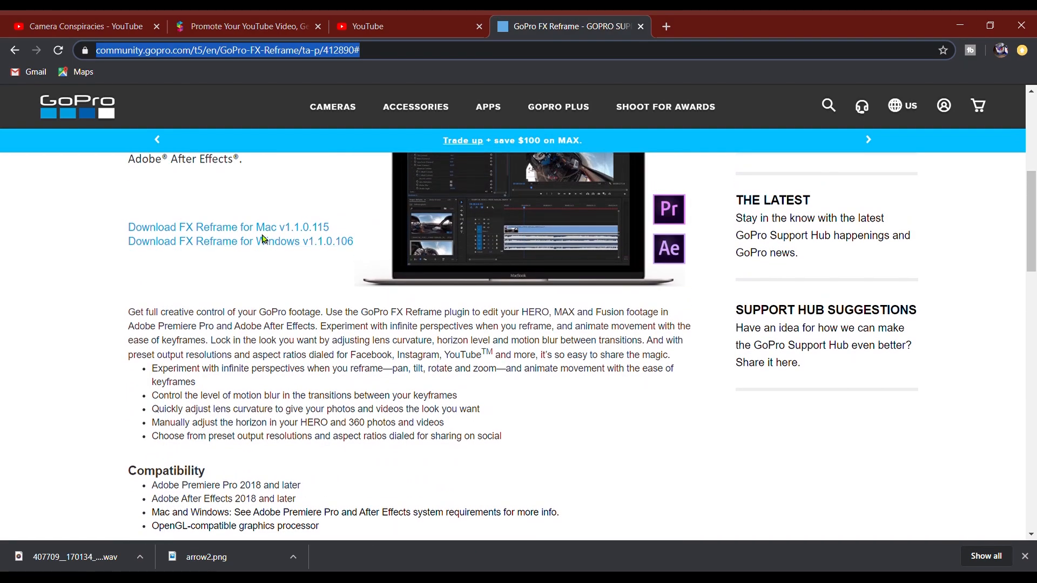
scroll(264, 239, up, 3)
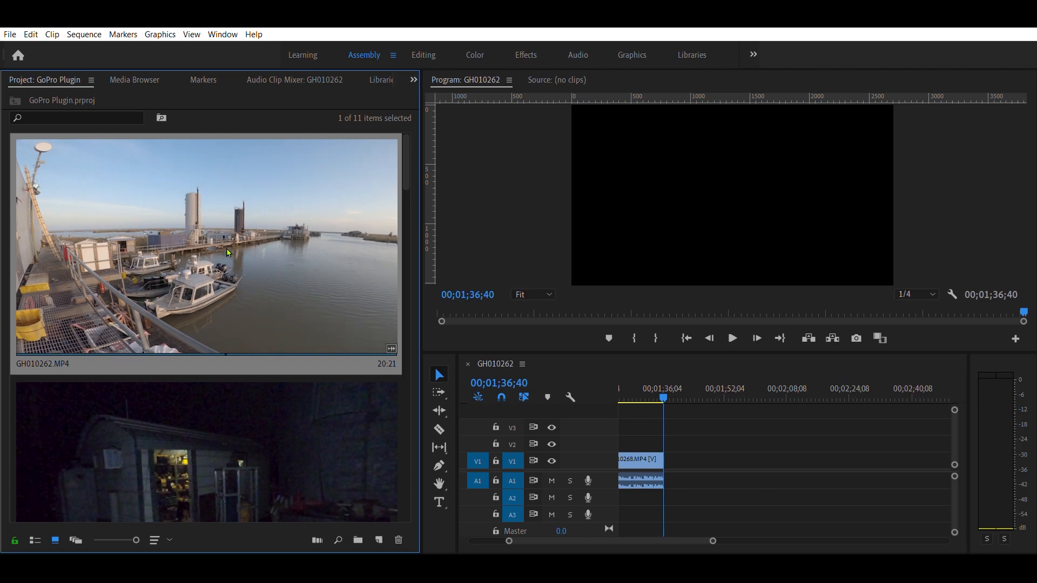
Step: Add GH010262.MP4 to track V1 directly after the existing clip and place the playhead on it at 00;01;37;13
drag(596, 246, 665, 453)
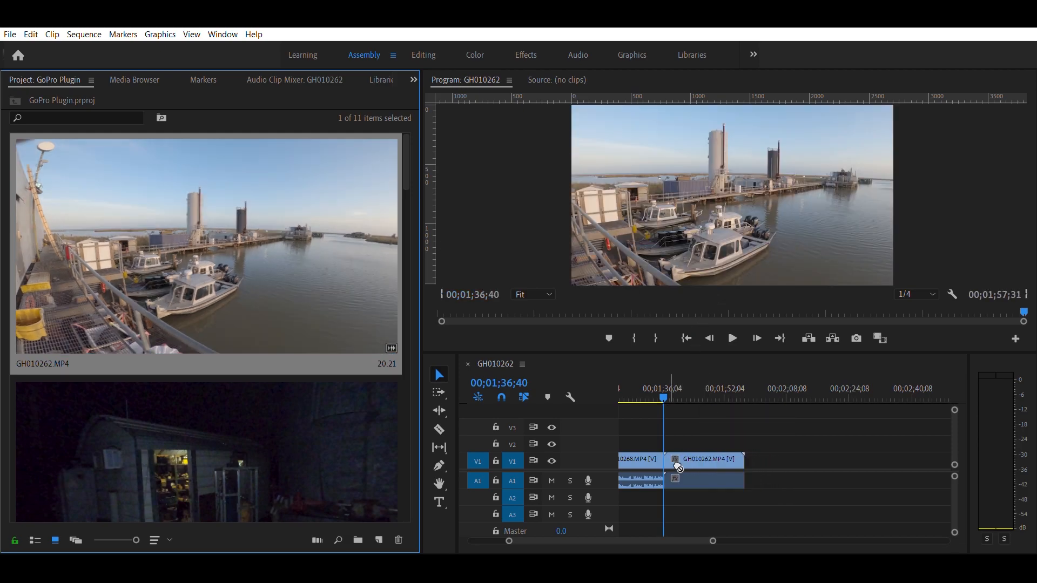
drag(665, 385, 668, 385)
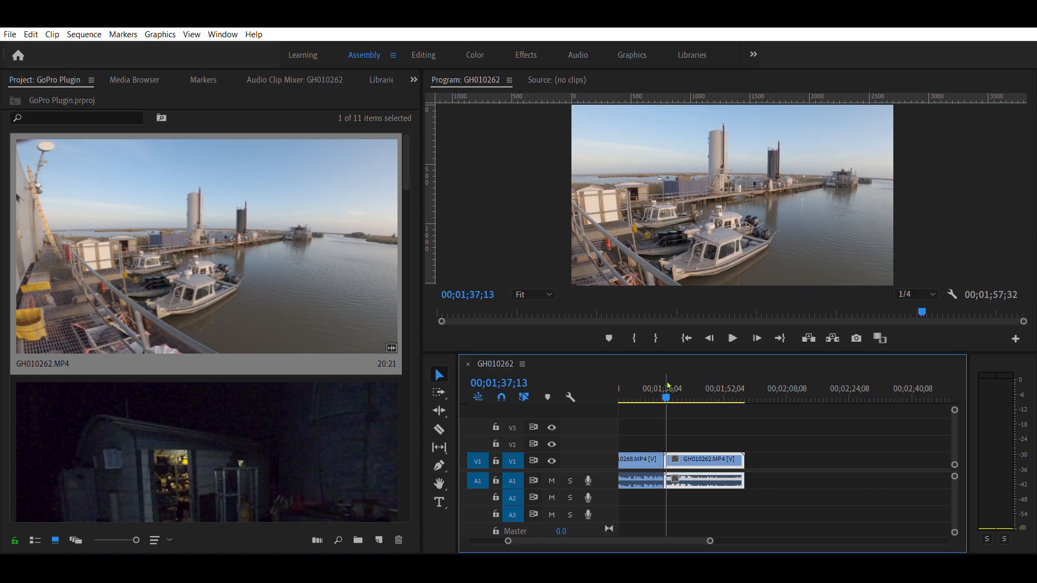
Step: Switch to the Effects workspace and apply the GoPro FX Reframe video effect to the GH010262.MP4 clip in the timeline
click(525, 54)
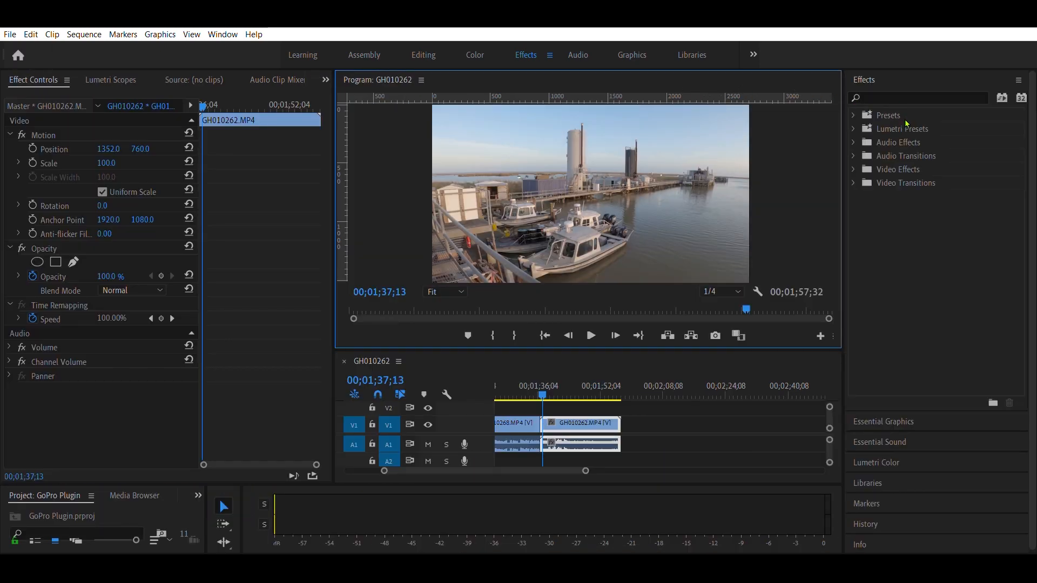
click(854, 170)
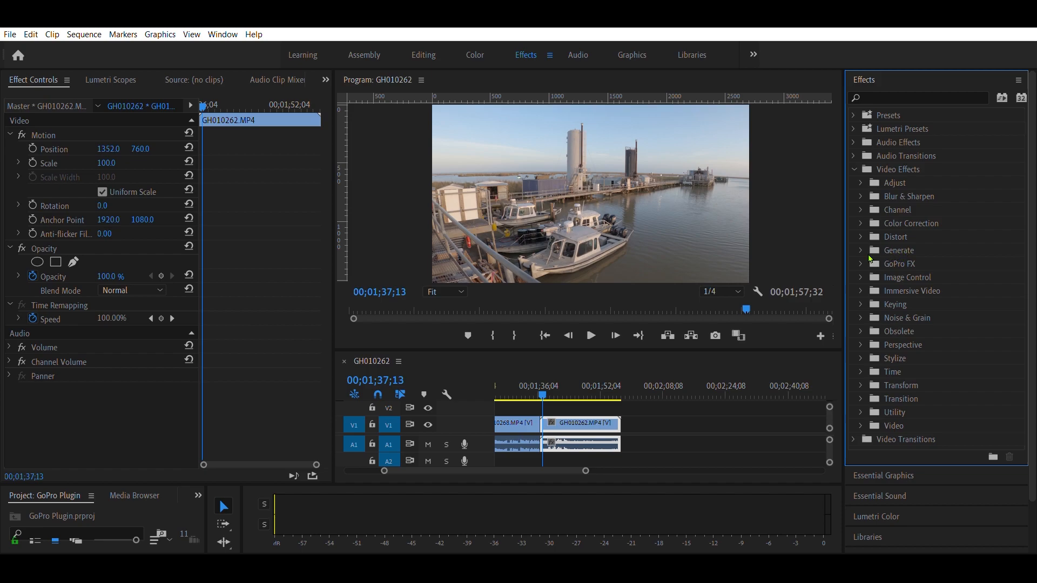
click(912, 265)
click(912, 275)
drag(912, 265, 592, 423)
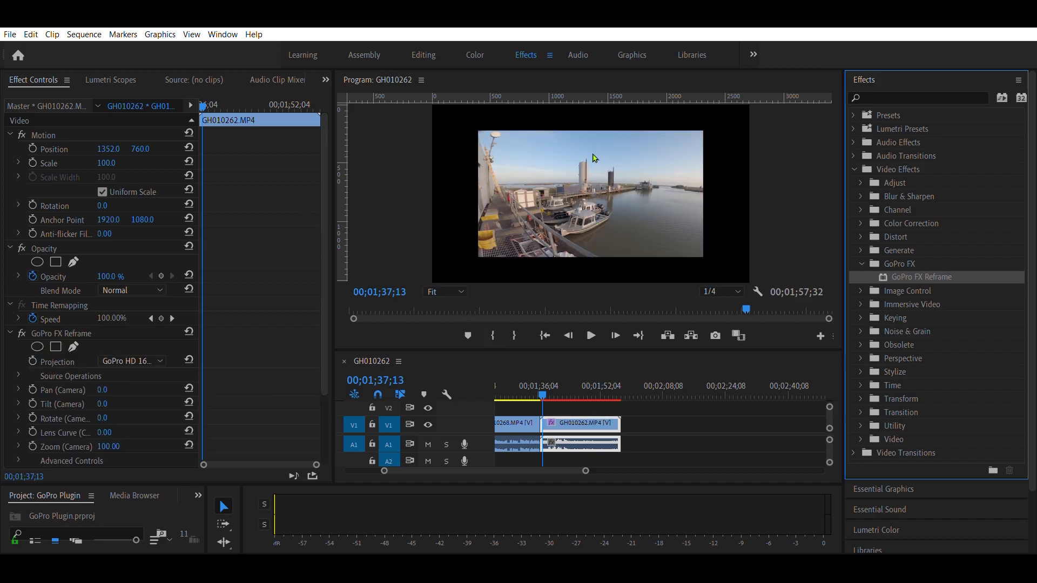
Step: Return to the Editing workspace and set the GH010262.MP4 clip's motion scale to 140
drag(323, 216, 323, 216)
key(alt+shift+3)
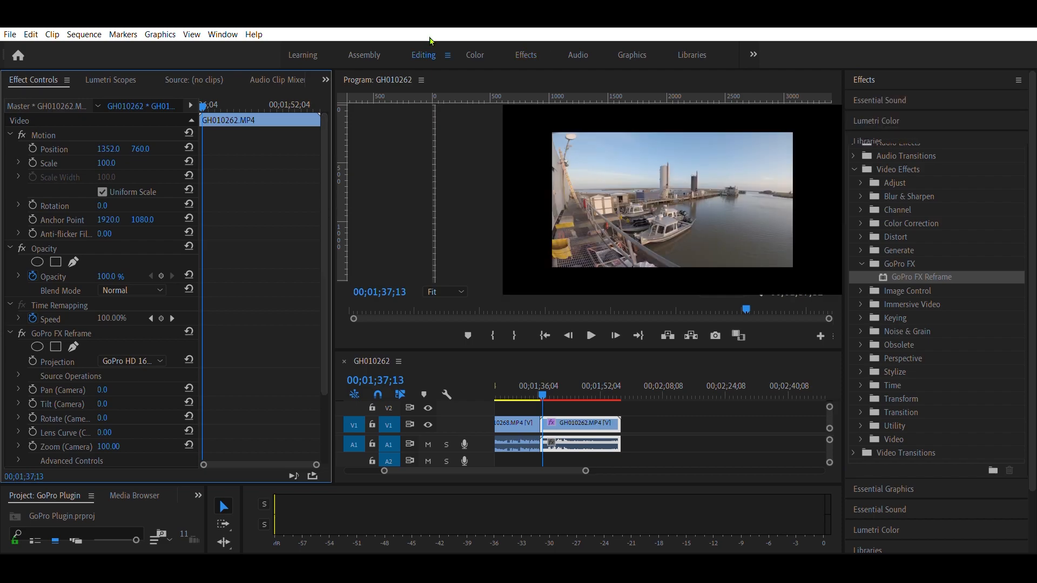
drag(119, 162, 141, 162)
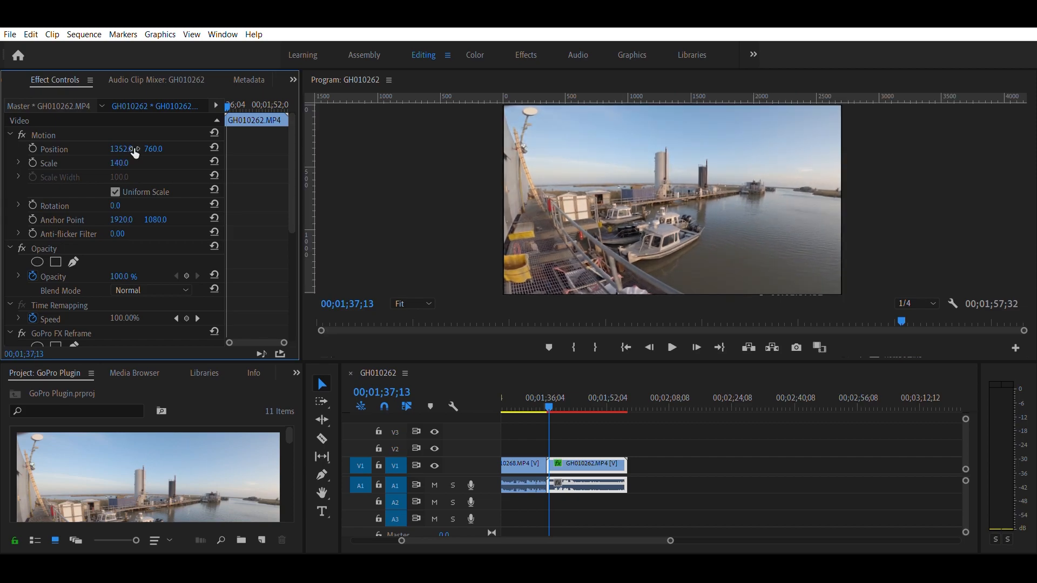
Step: Set the GoPro FX Reframe camera lens curve to 89 and its camera zoom to 274
scroll(161, 253, down, 8)
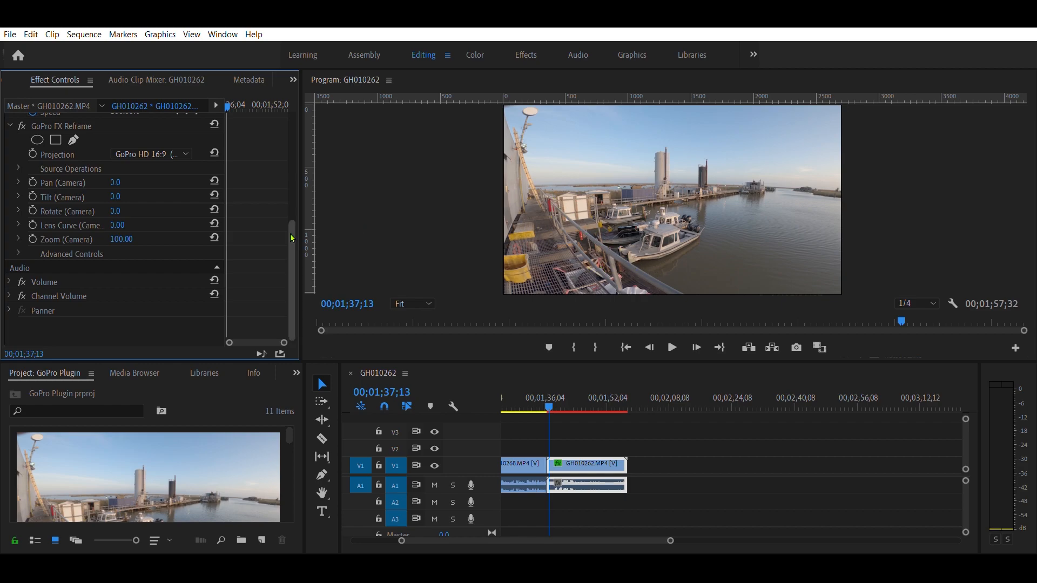
drag(122, 223, 170, 223)
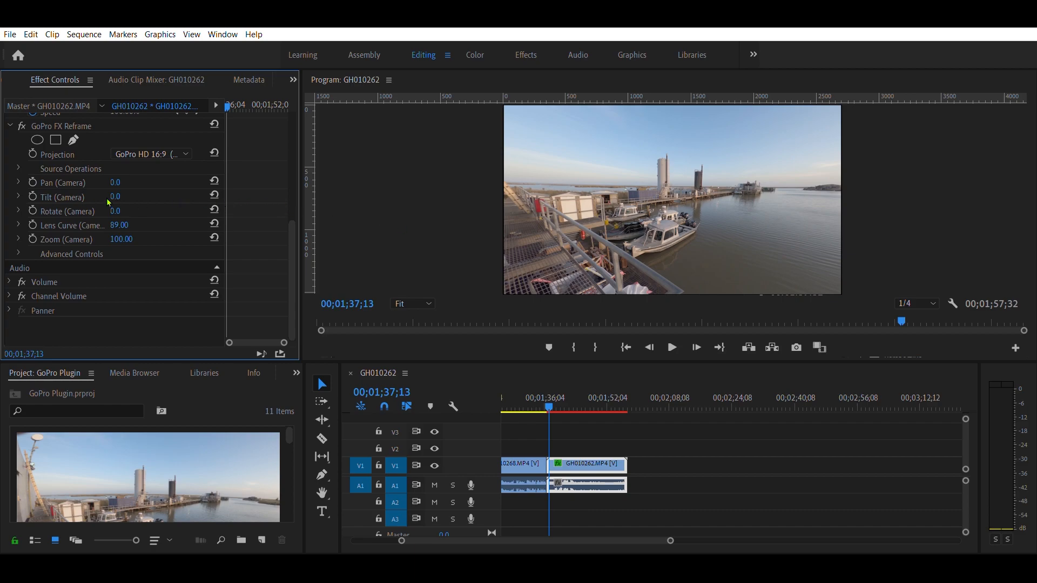
drag(290, 242, 303, 157)
drag(293, 208, 274, 308)
drag(114, 239, 207, 240)
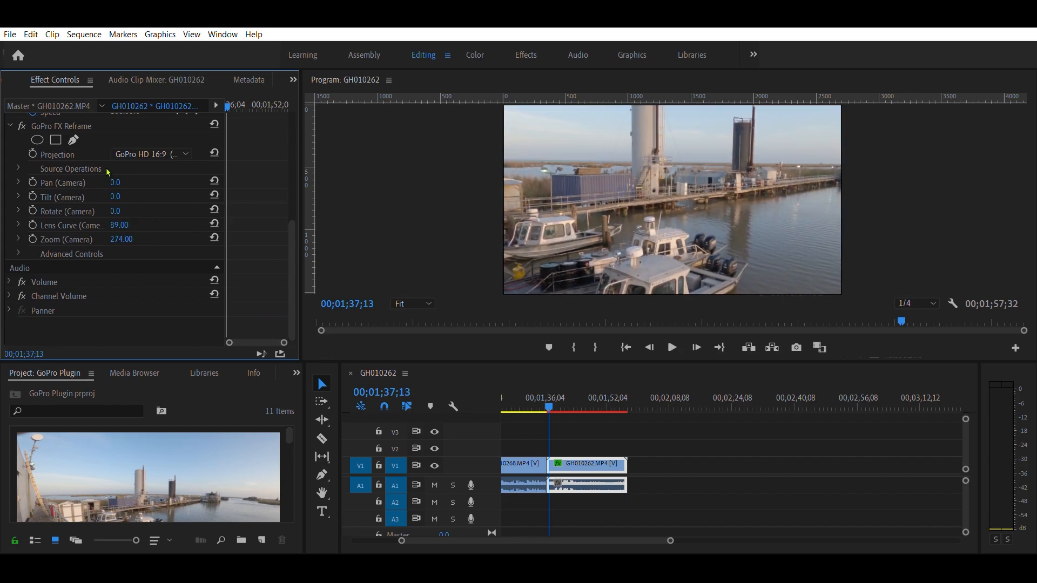
Step: Try a camera pan of -12°, a tilt of -4° and a rotation of -26°, and reset the rotation
mouse_move(119, 182)
mouse_down()
mouse_move(110, 182)
mouse_move(116, 196)
mouse_move(127, 196)
mouse_move(114, 196)
mouse_up()
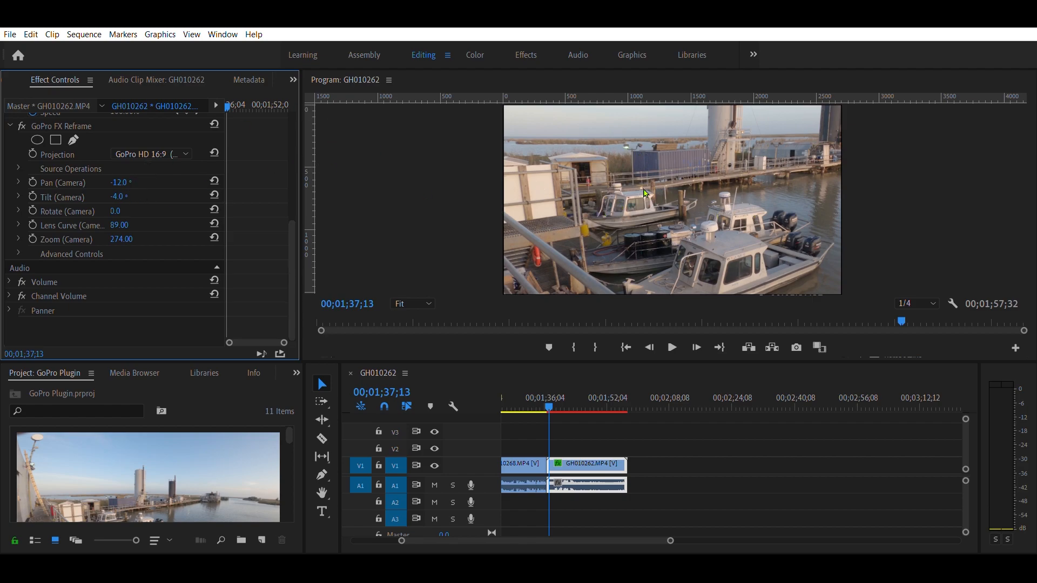
mouse_move(116, 211)
mouse_down()
mouse_move(131, 211)
mouse_move(118, 210)
mouse_up()
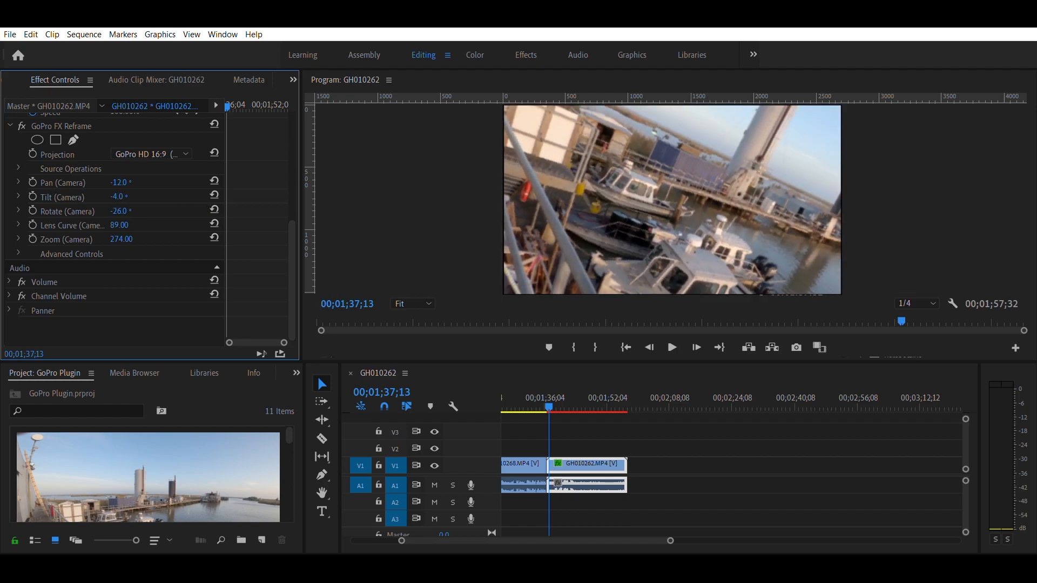
click(215, 210)
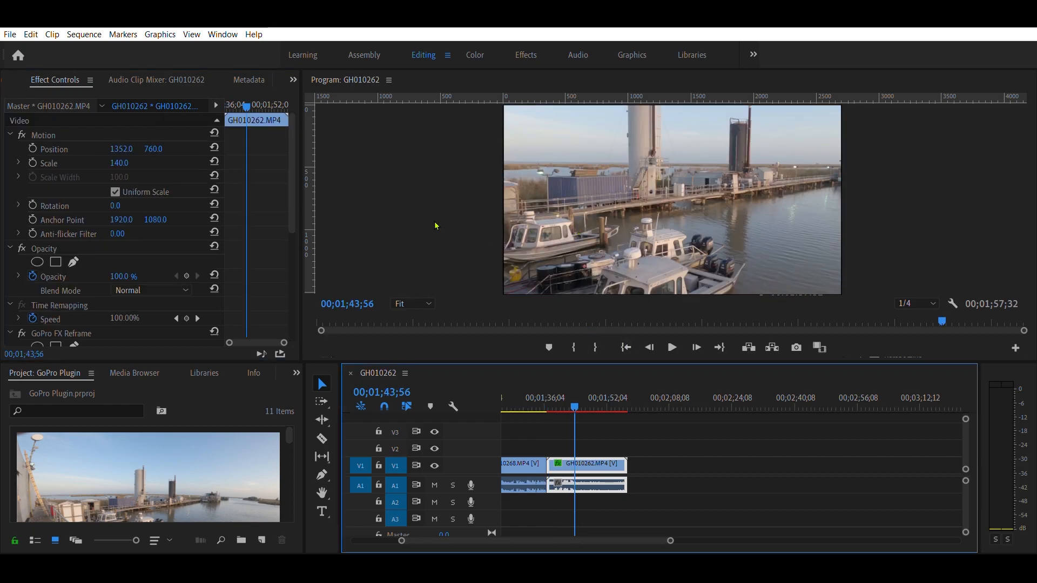
Step: Keyframe the camera pan at 137° at 00;01;43;56 and 6° at 00;01;45;40, with a 0° tilt keyframe at the second point
drag(292, 190, 303, 265)
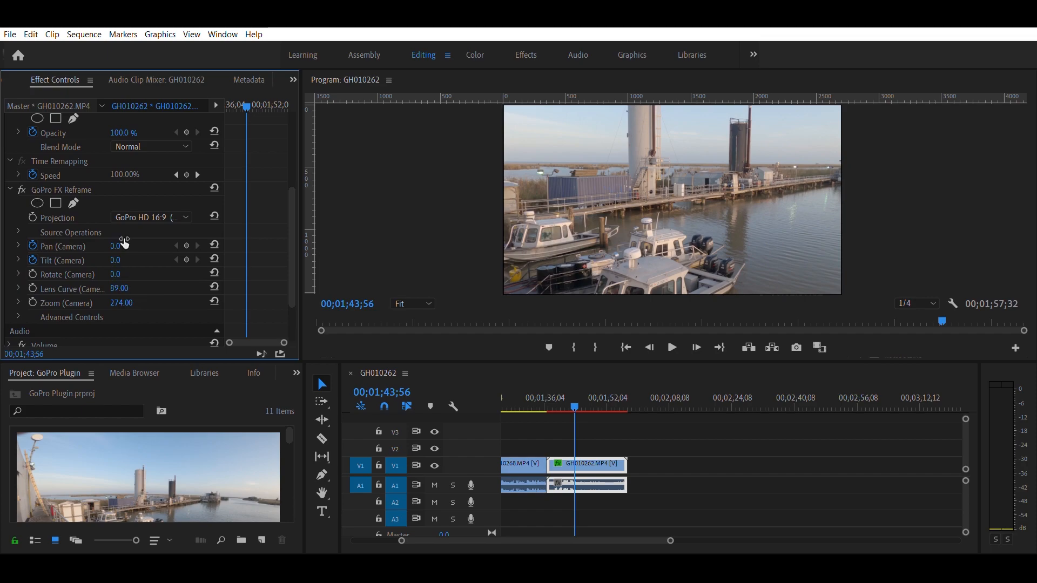
drag(116, 246, 187, 246)
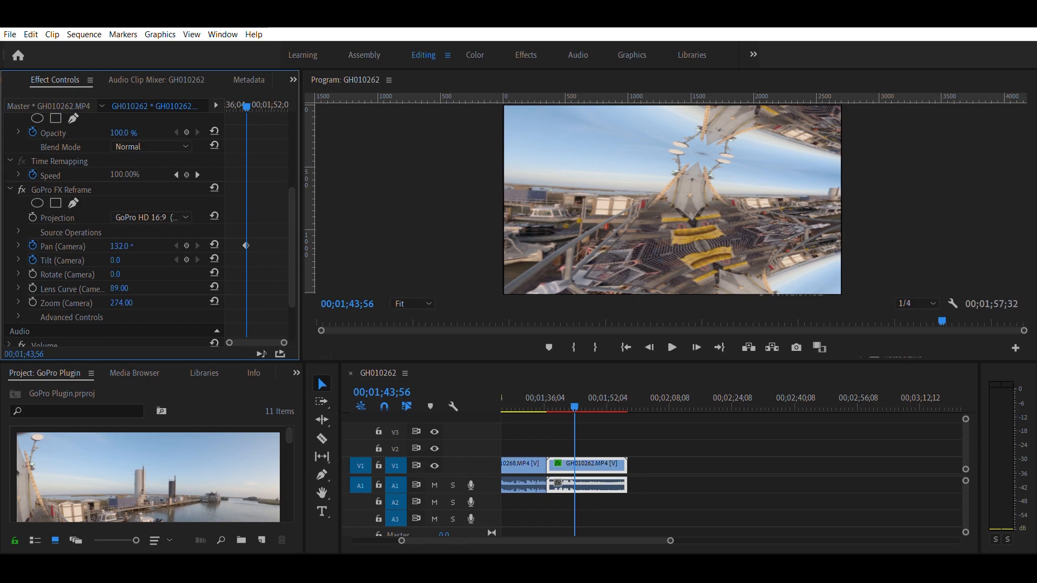
drag(186, 246, 215, 246)
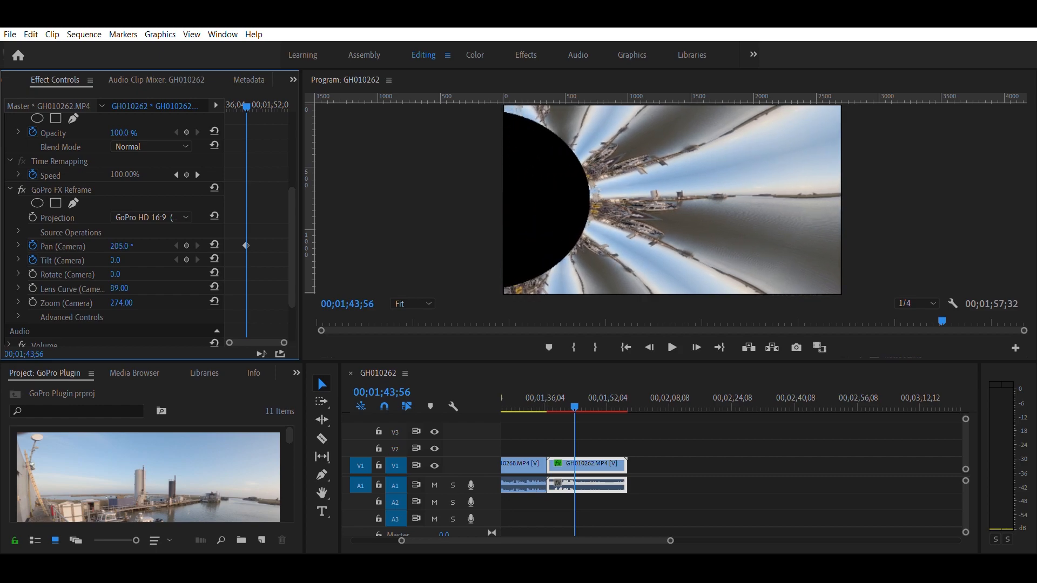
drag(189, 246, 189, 246)
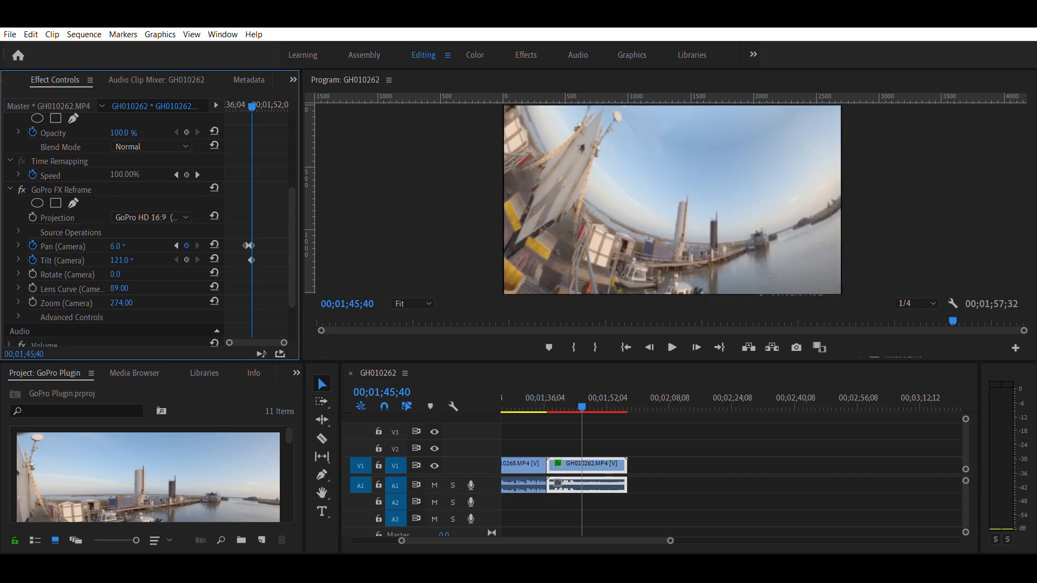
drag(135, 261, 117, 260)
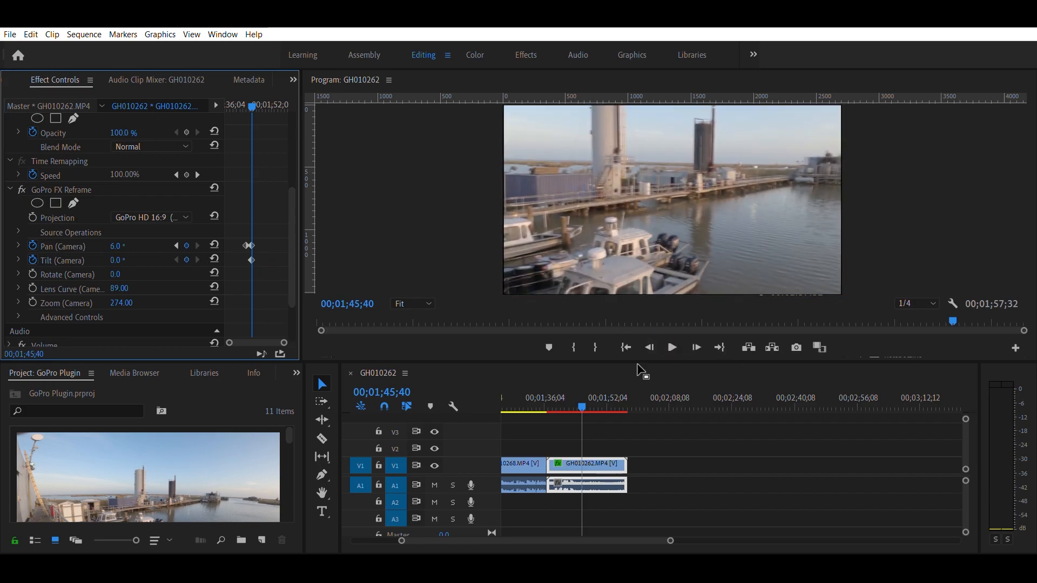
Step: Play back the keyframed camera pan from 00;01;38;15 in the GH010262.MP4 clip
click(582, 396)
drag(582, 396, 553, 397)
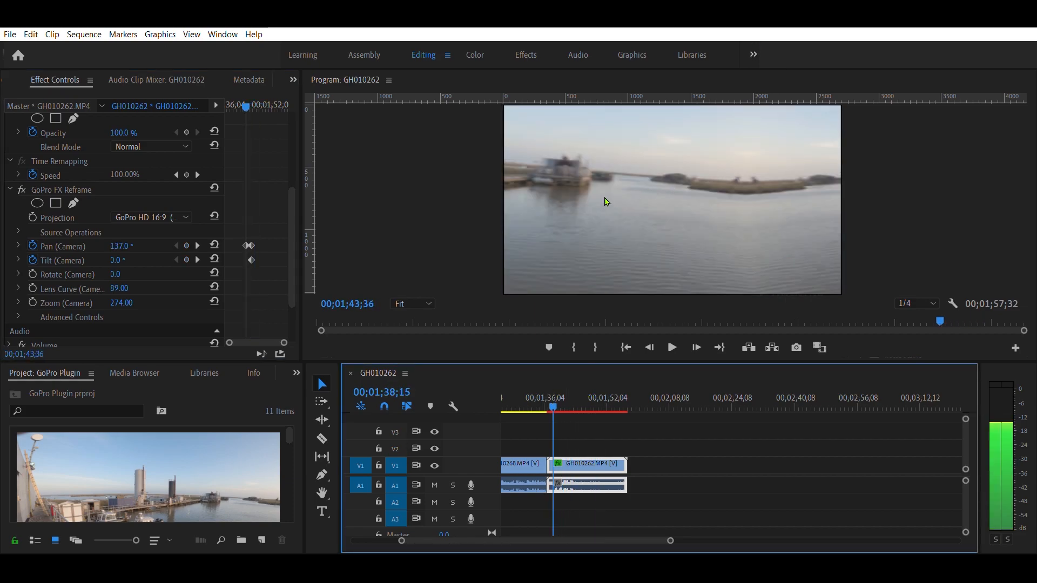